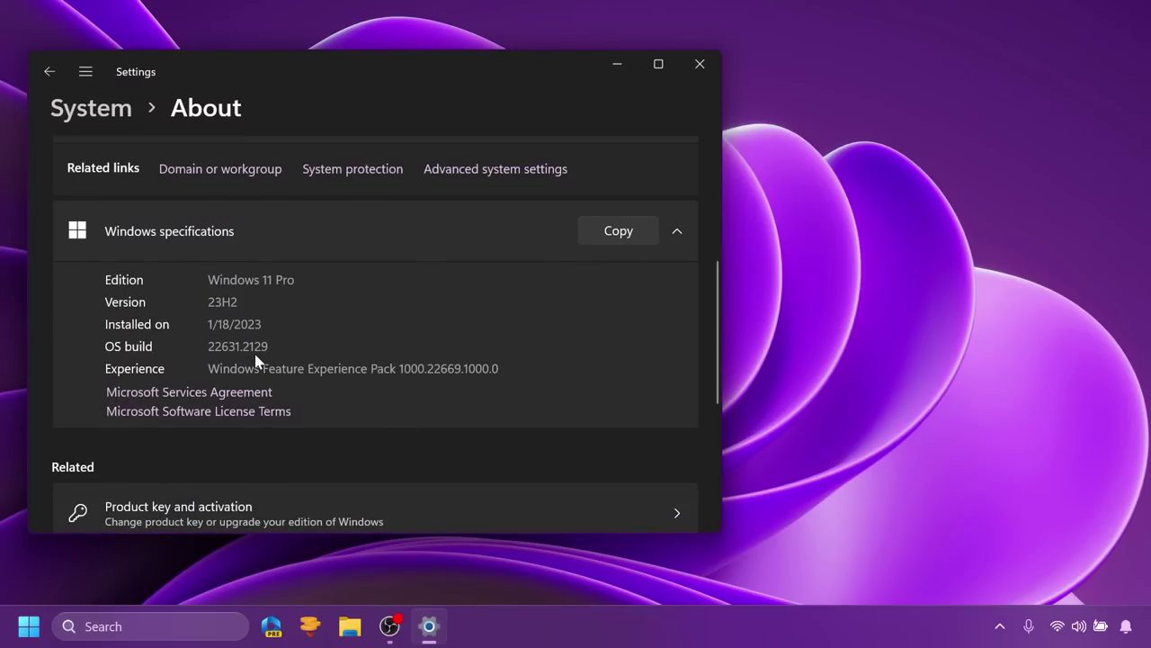
Step: Close Settings after confirming OS build 22631.2129 on the About page
key("alt+F4")
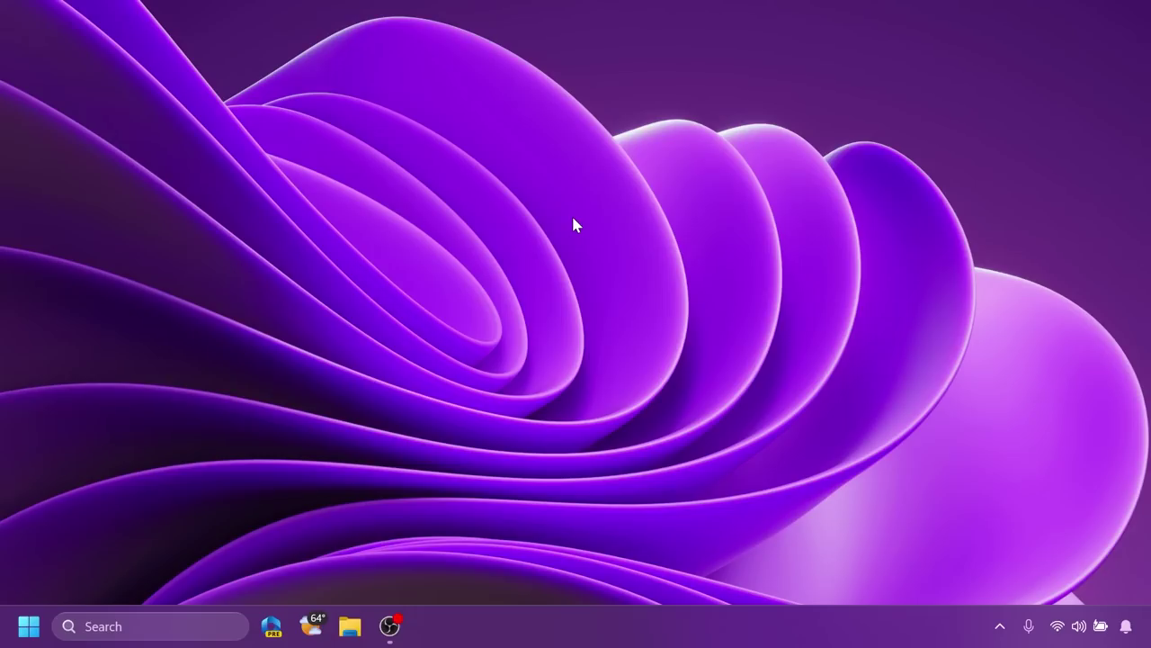
Step: Launch Settings from taskbar search and run a Windows Update check, confirming the PC is up to date
left_click(188, 628)
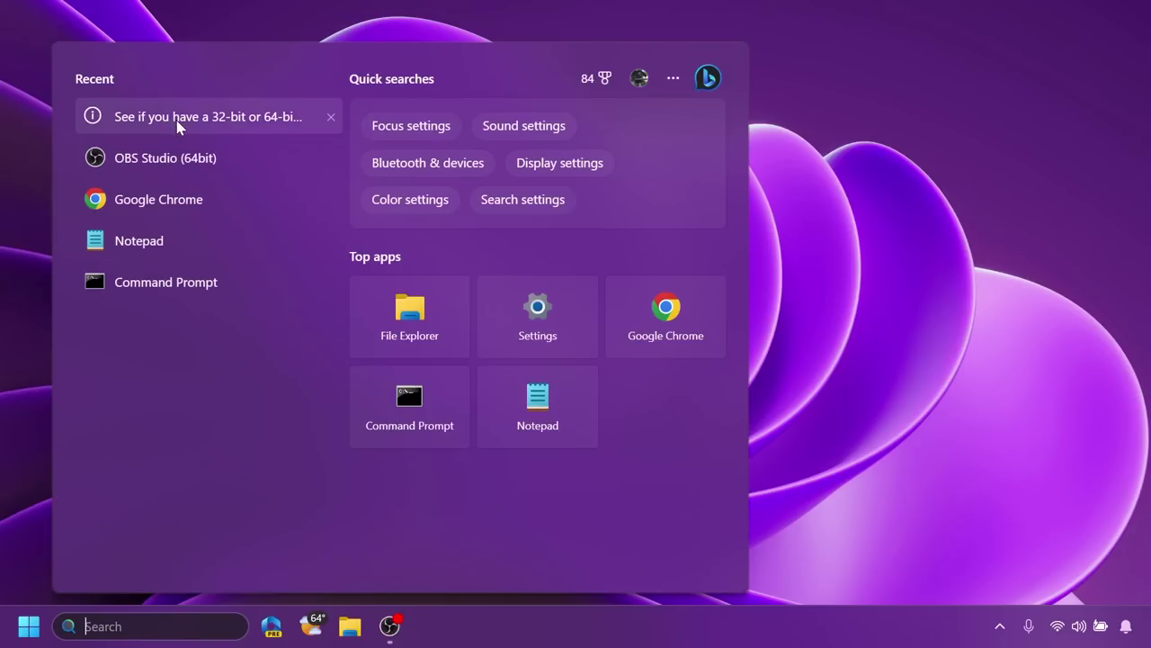
type("se")
key("Return")
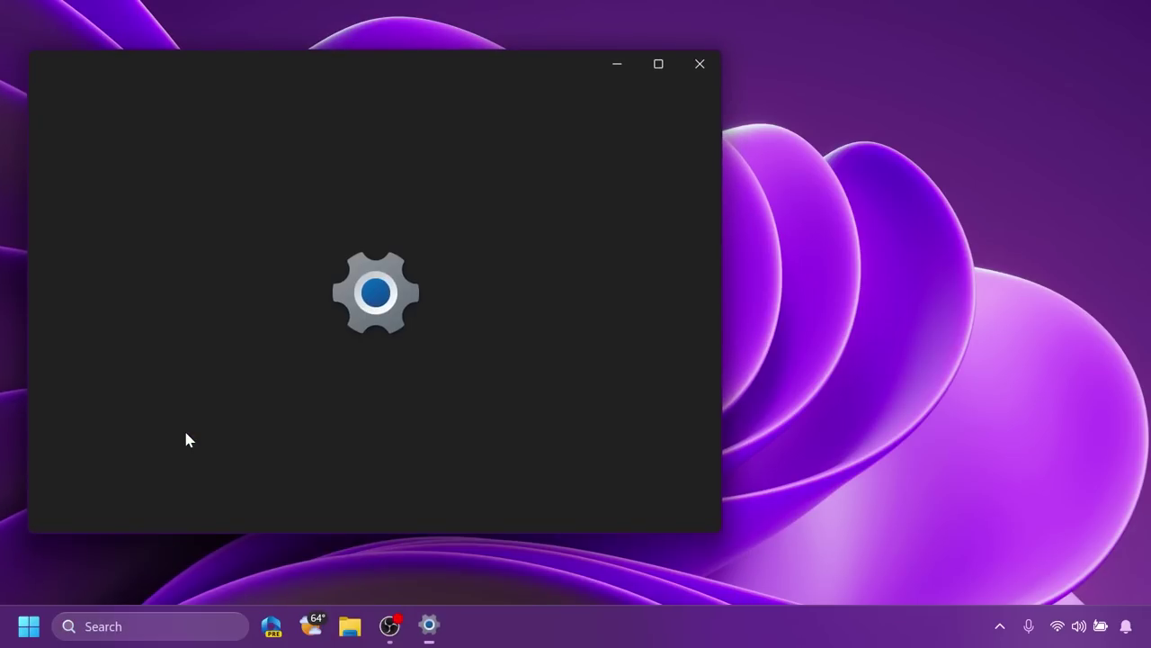
left_click(540, 213)
left_click(594, 197)
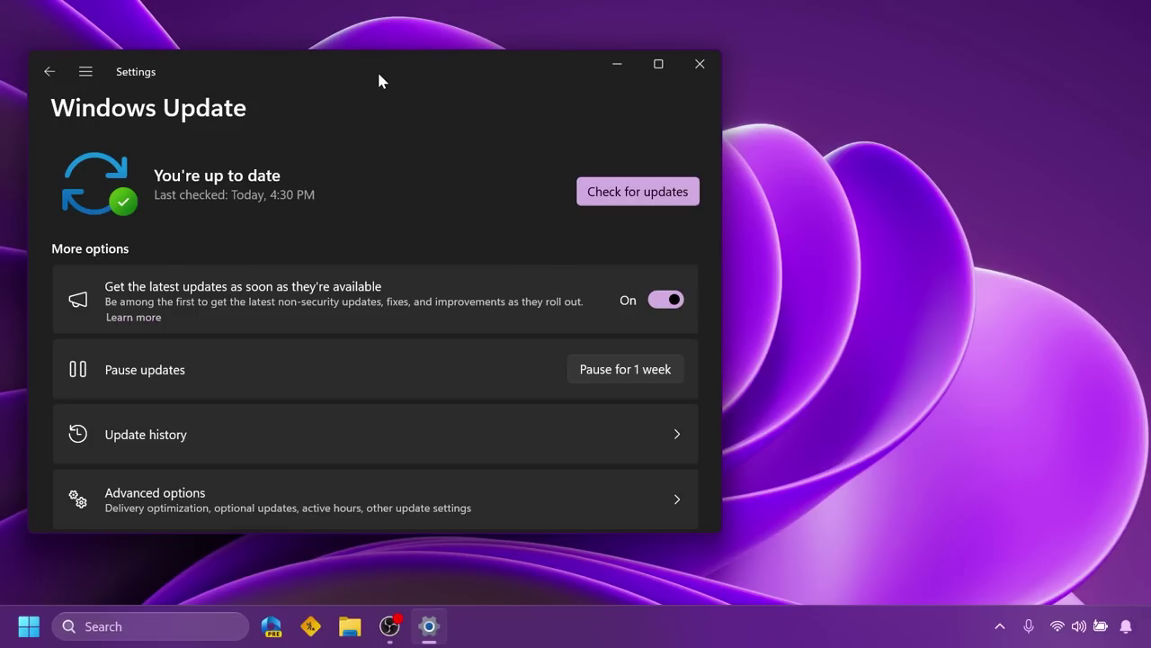
Step: Close Settings, open the Copilot pane with Win+C, and scroll through its conversation styles
left_click(700, 64)
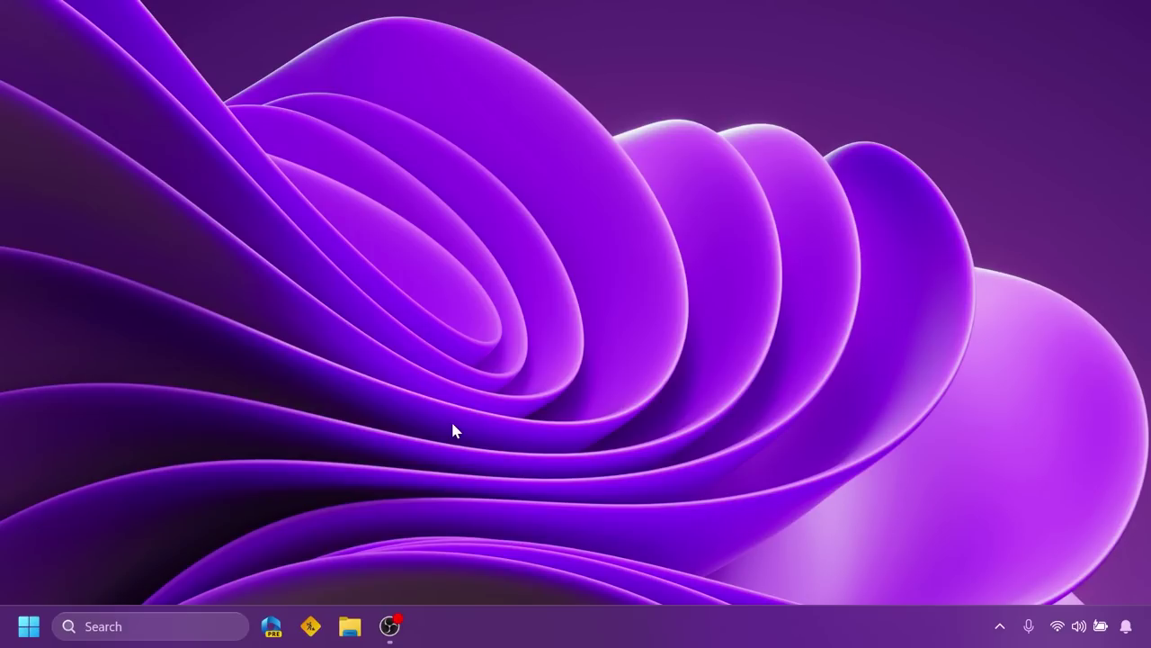
key("super+c")
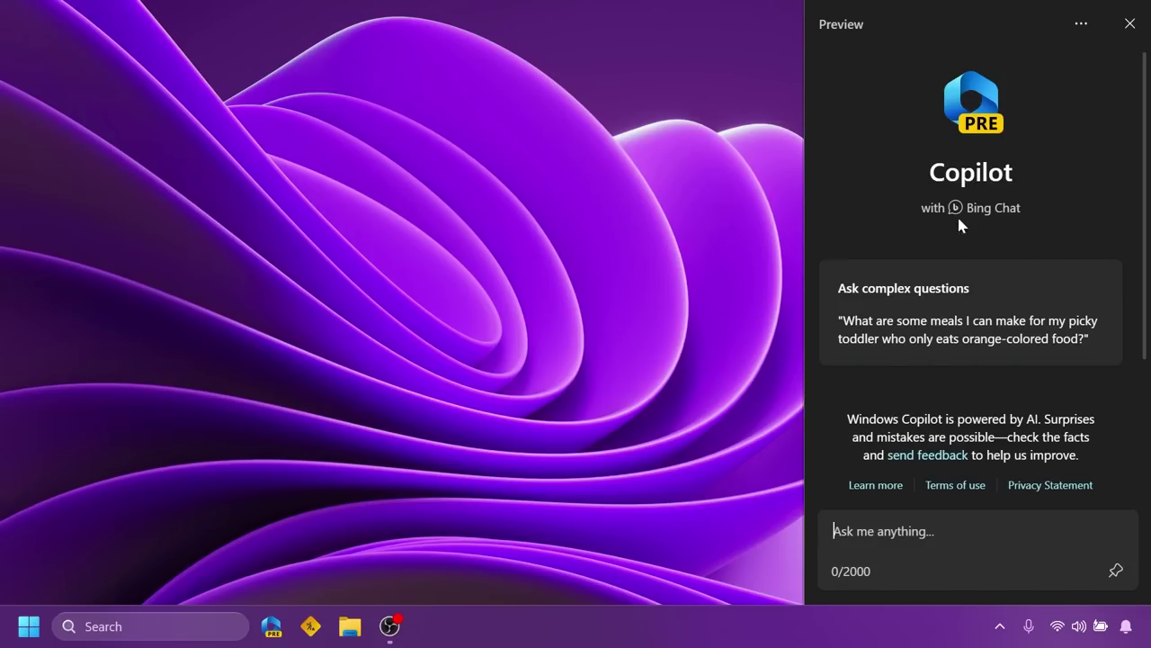
scroll(957, 214, "down", 2)
scroll(878, 199, "up", 2)
scroll(838, 308, "down", 2)
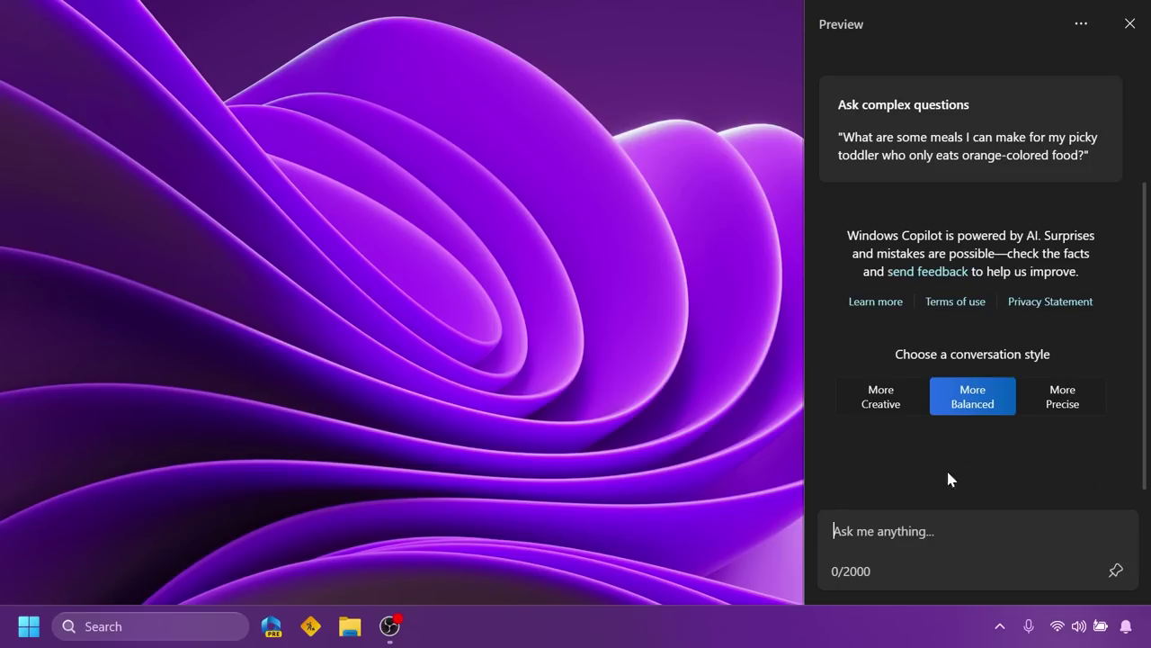
scroll(949, 480, "up", 2)
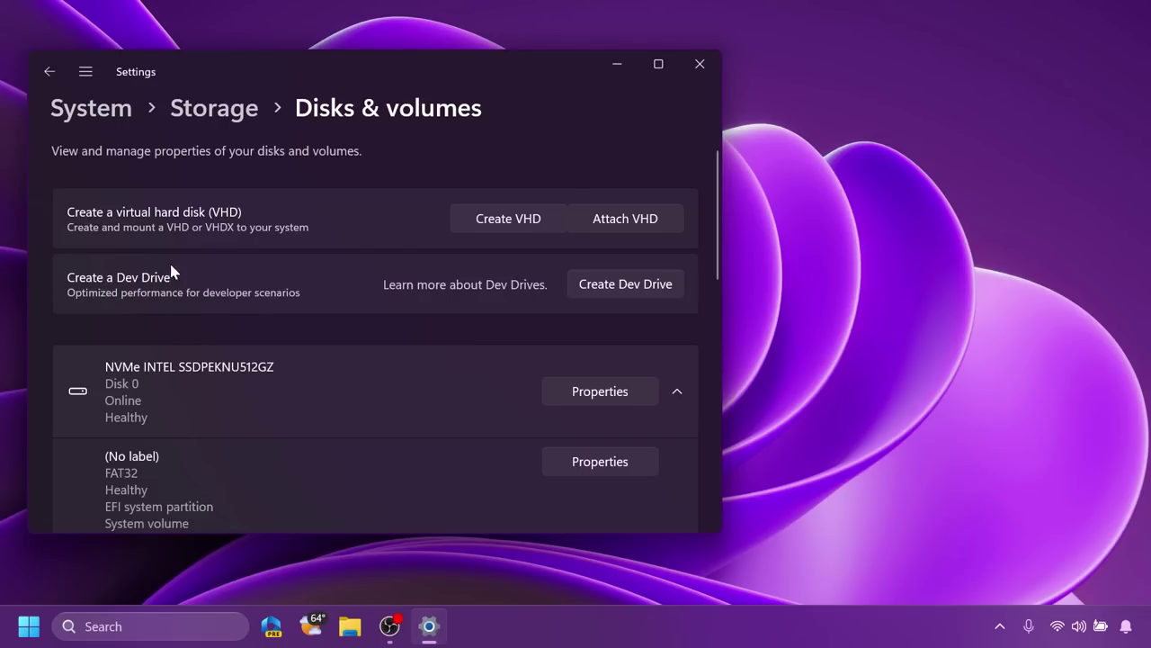
Step: Close Settings with Alt+F4 after viewing Create a Dev Drive under Disks & volumes
key("alt+F4")
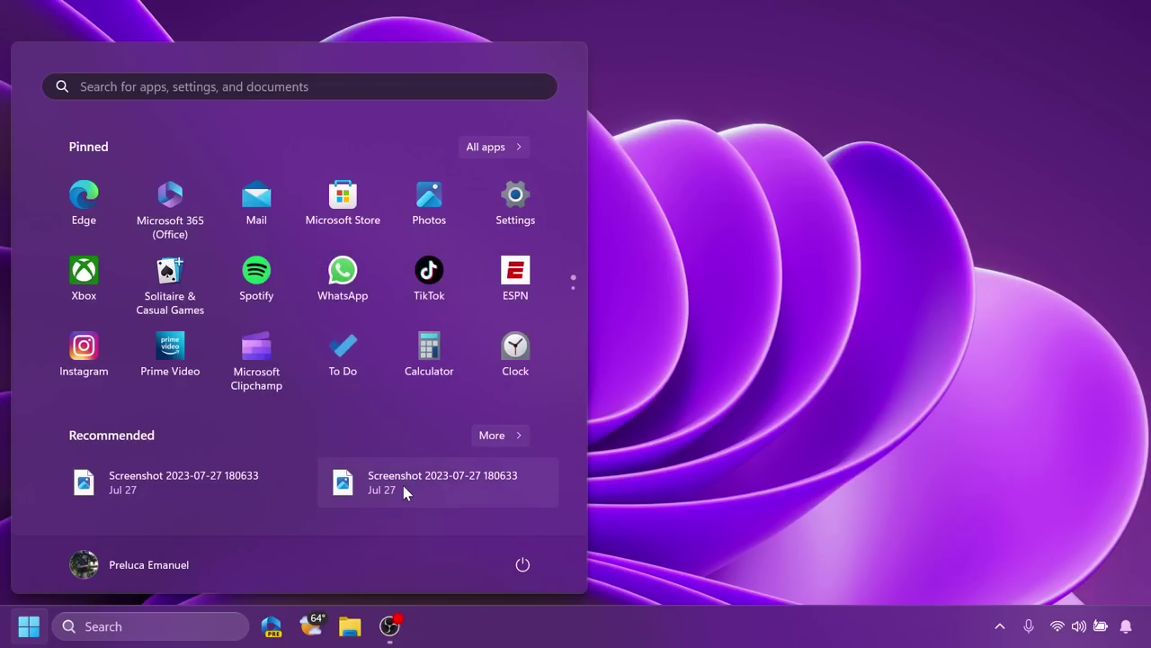
left_click(810, 569)
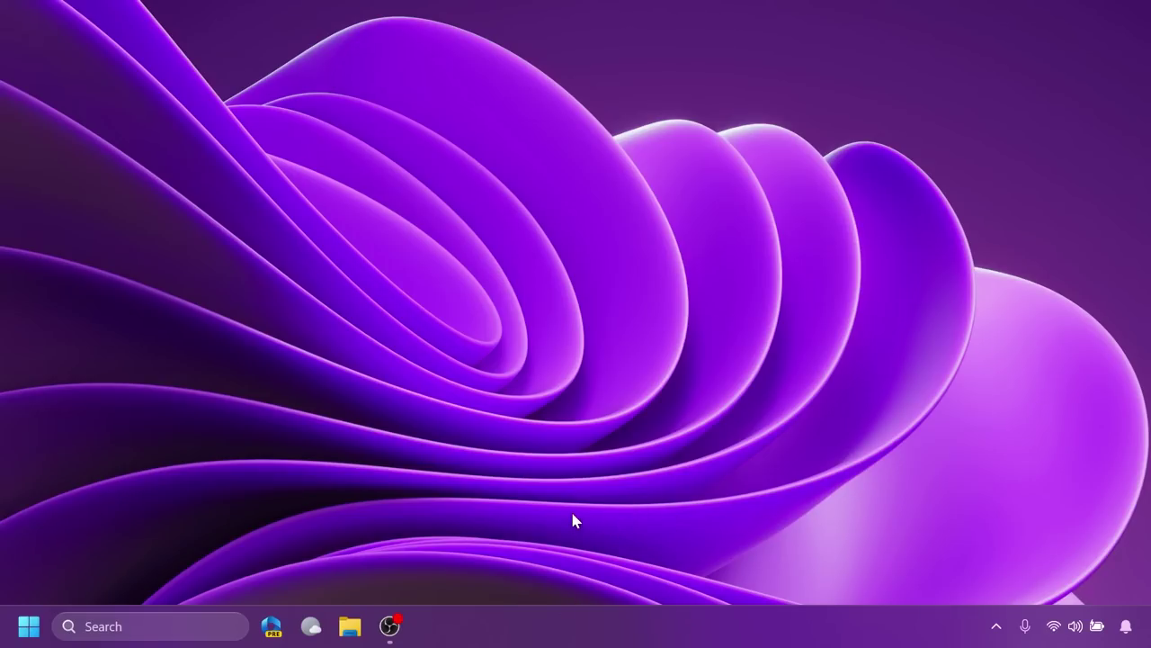
Step: Set Combine taskbar buttons to Never under Taskbar behaviors so app labels show
right_click(580, 635)
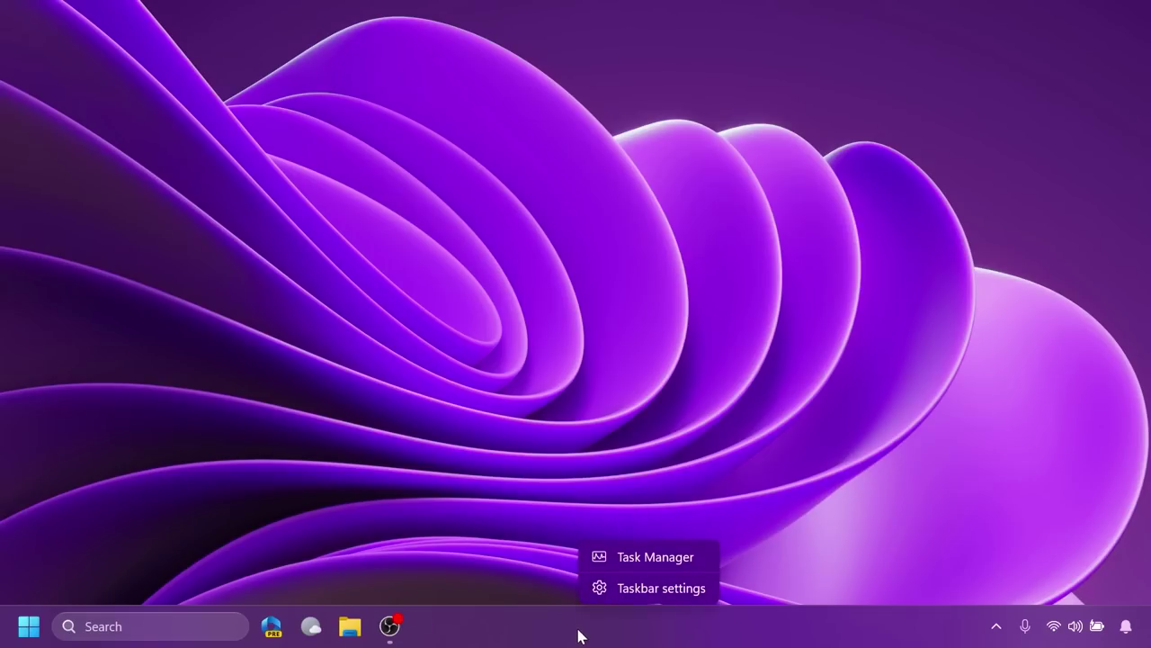
left_click(640, 588)
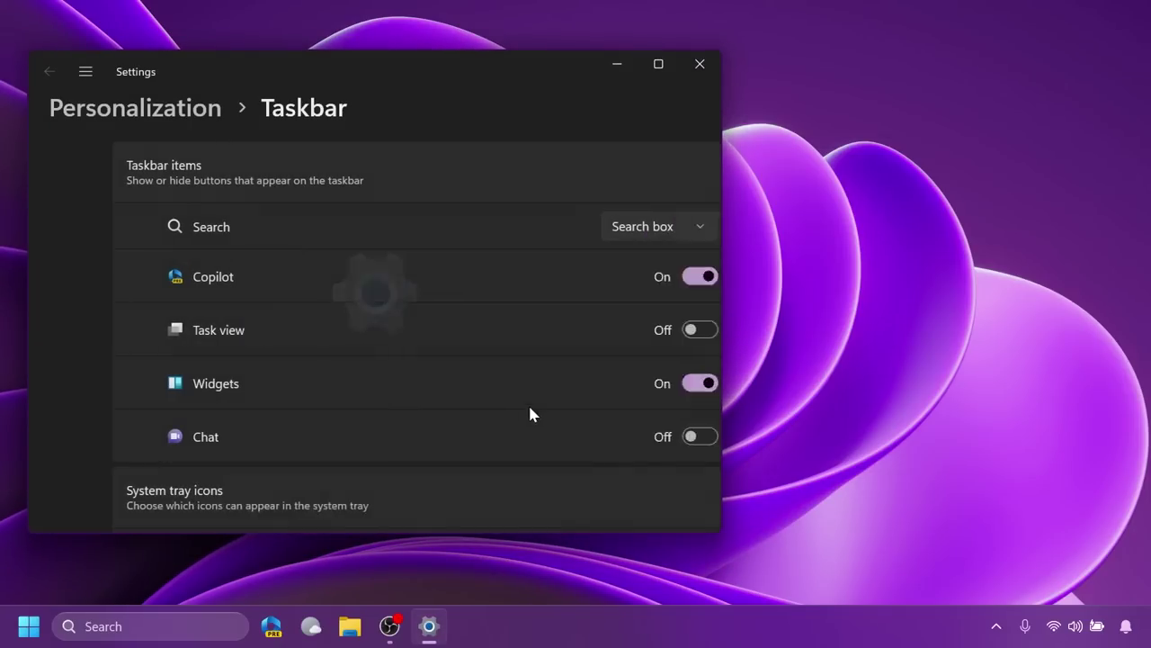
scroll(393, 357, "down", 3)
left_click(300, 406)
scroll(432, 352, "down", 5)
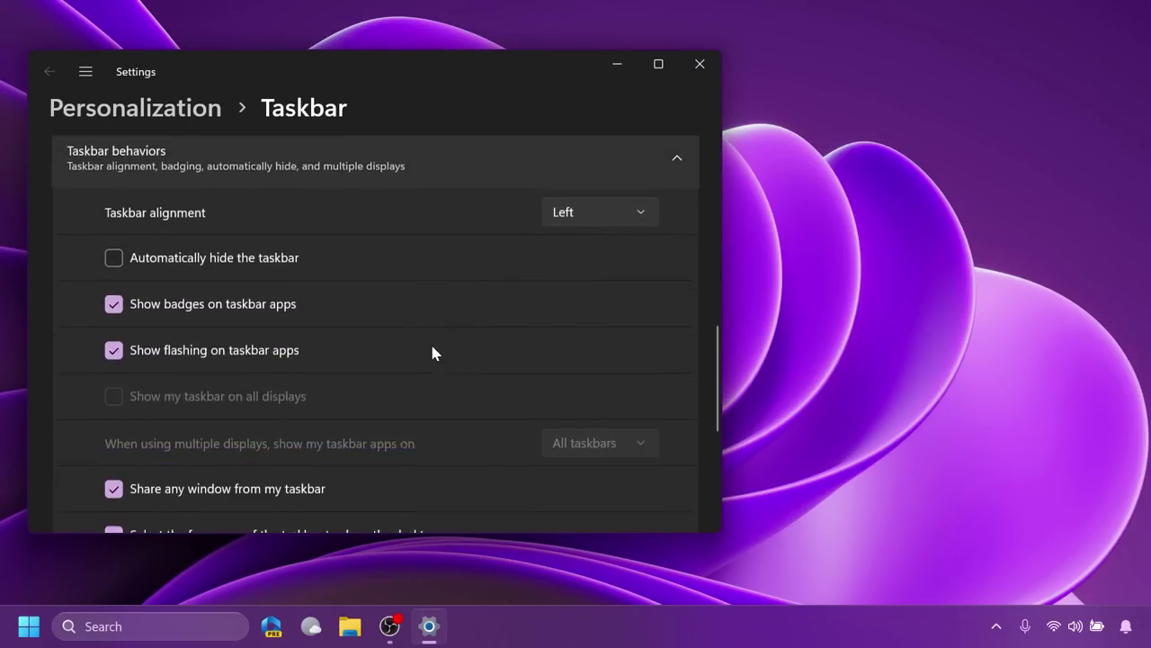
scroll(423, 347, "down", 3)
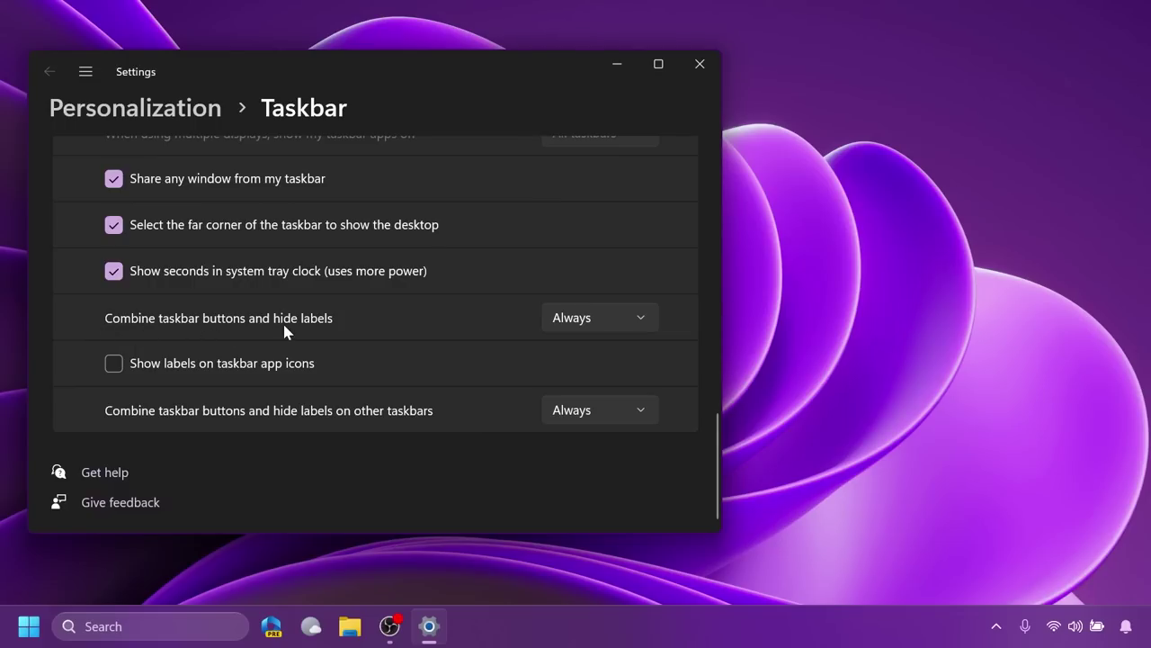
left_click(599, 318)
left_click(576, 382)
left_click(270, 365)
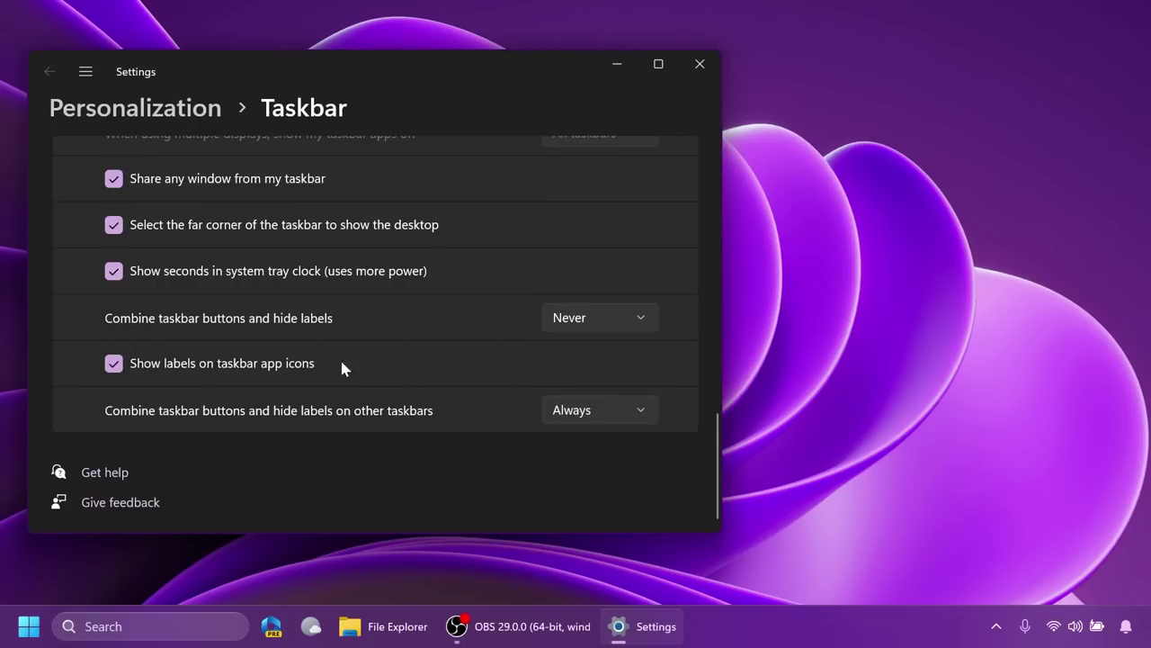
Step: Close Settings and launch Task Manager from the taskbar's right-click menu
left_click(694, 64)
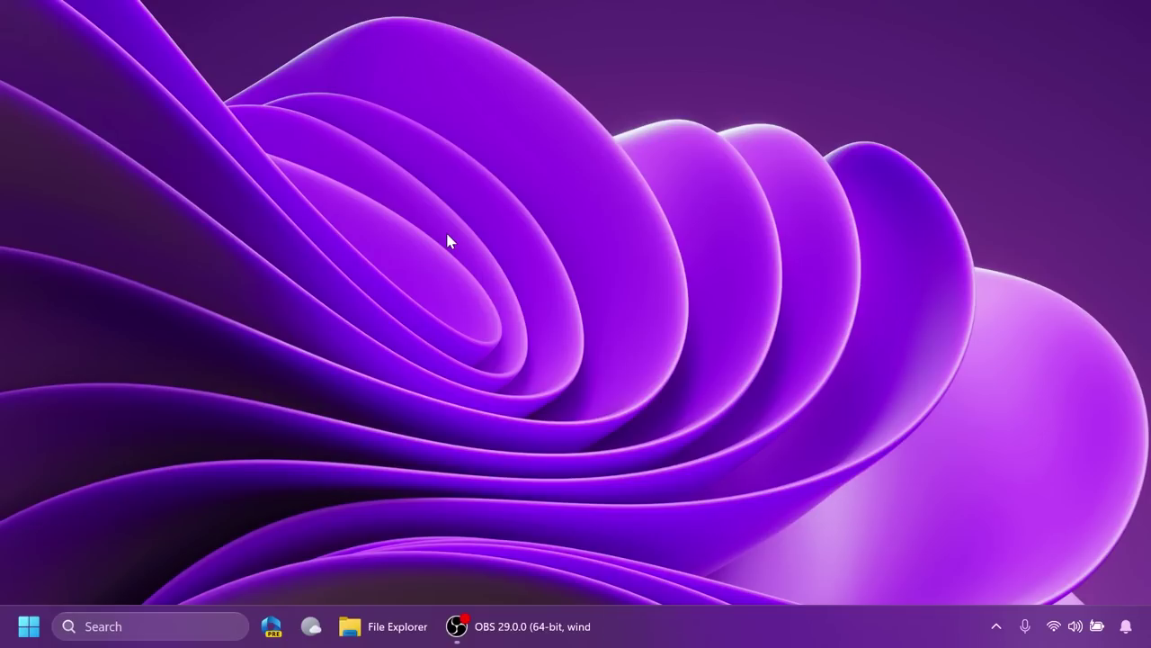
right_click(770, 620)
left_click(803, 561)
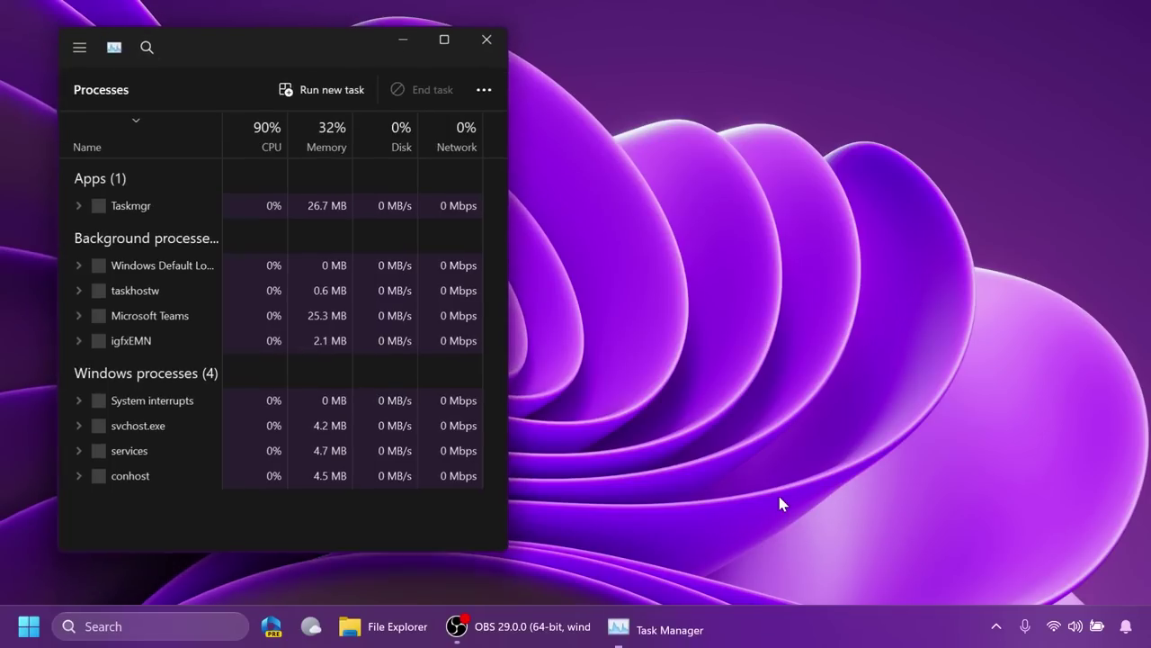
Step: Open Task Manager's Settings page, widen the window, and scroll through the theme, window and memory-dump options
left_click(80, 46)
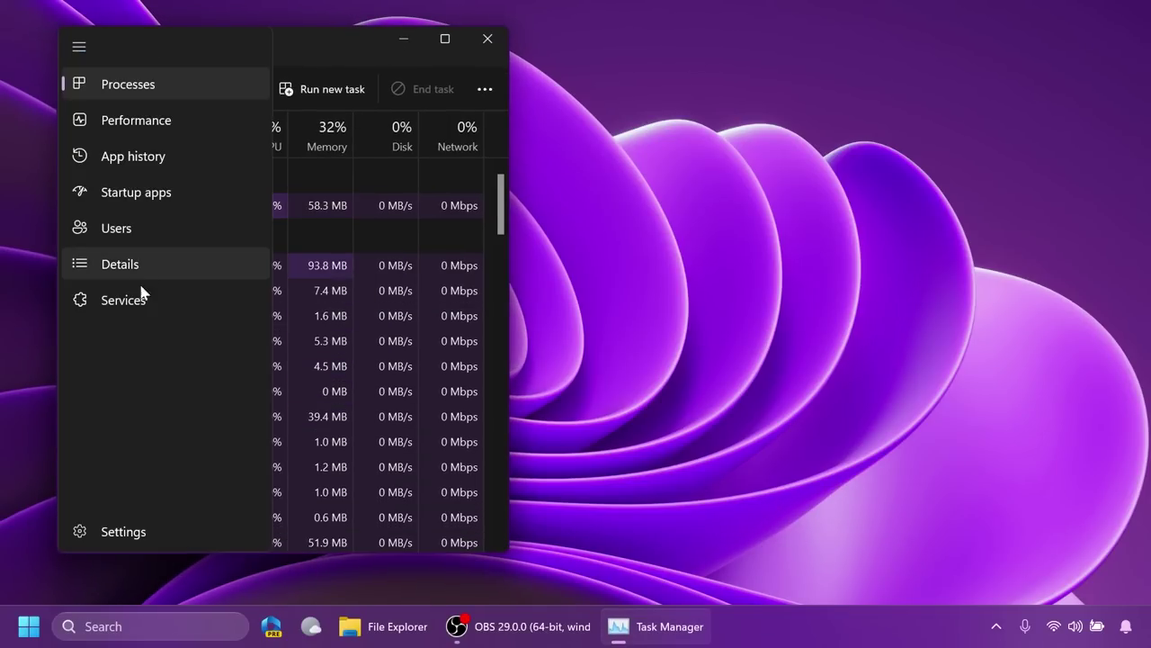
left_click(121, 531)
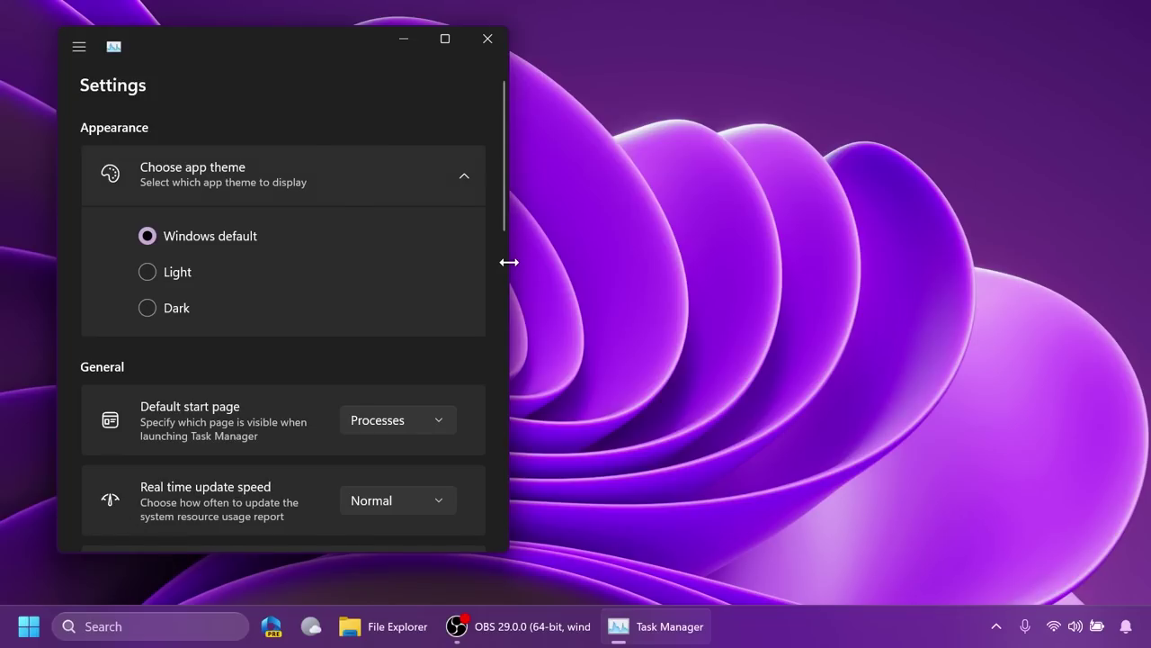
left_click_drag(507, 260, 676, 270)
scroll(506, 230, "down", 1)
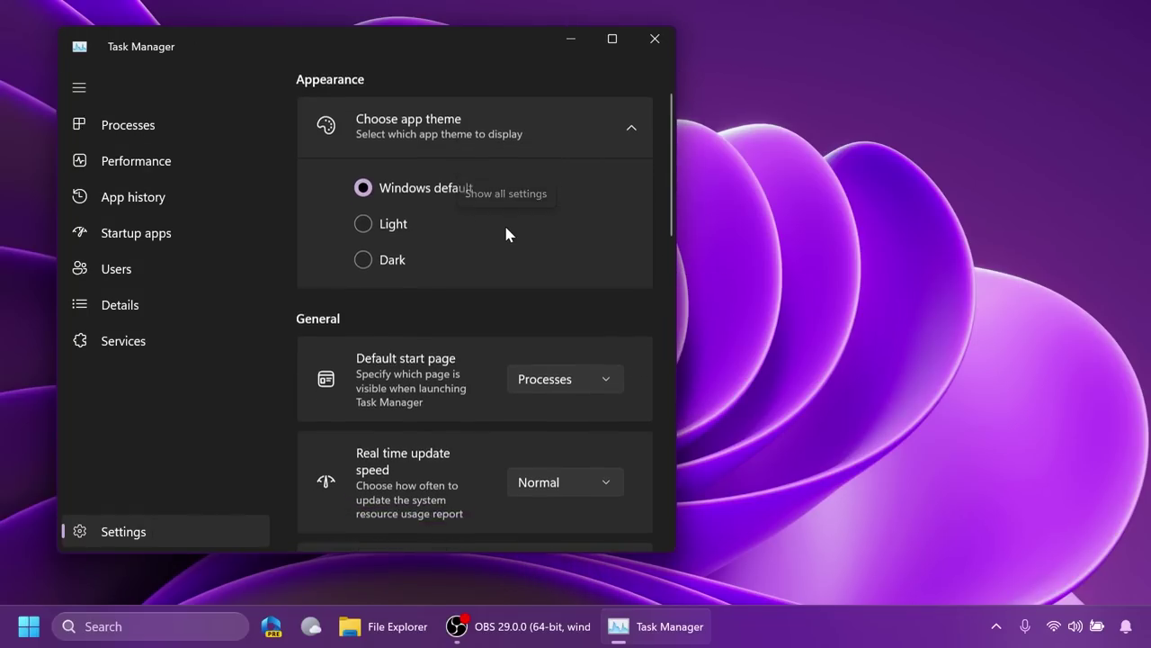
scroll(506, 234, "down", 3)
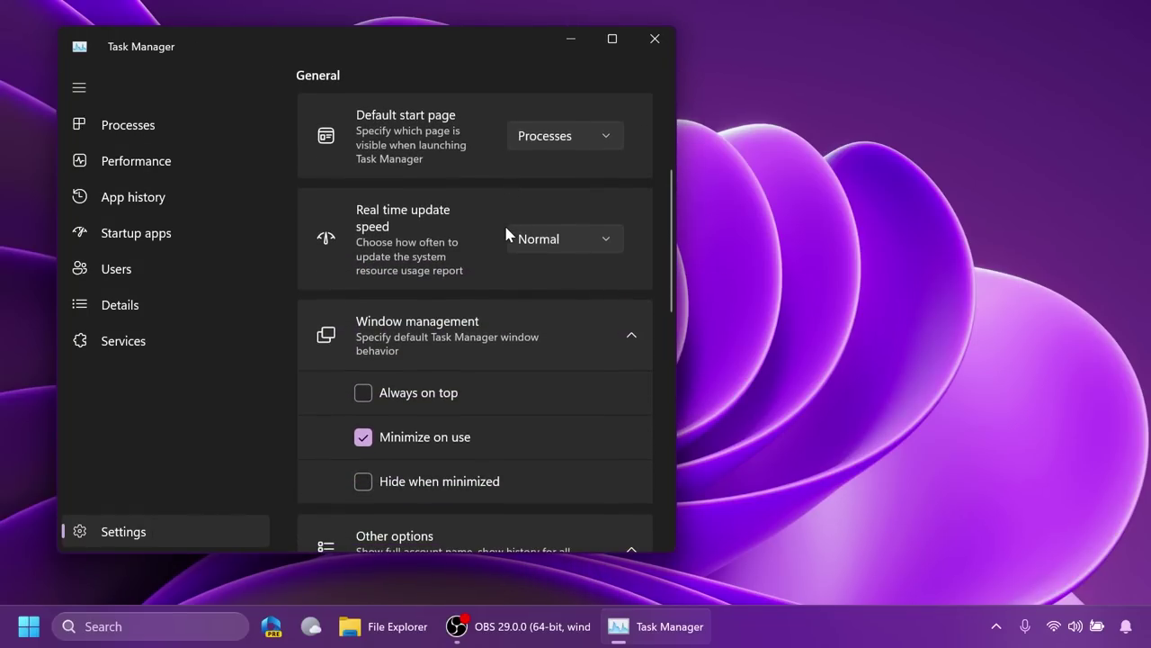
scroll(507, 234, "down", 5)
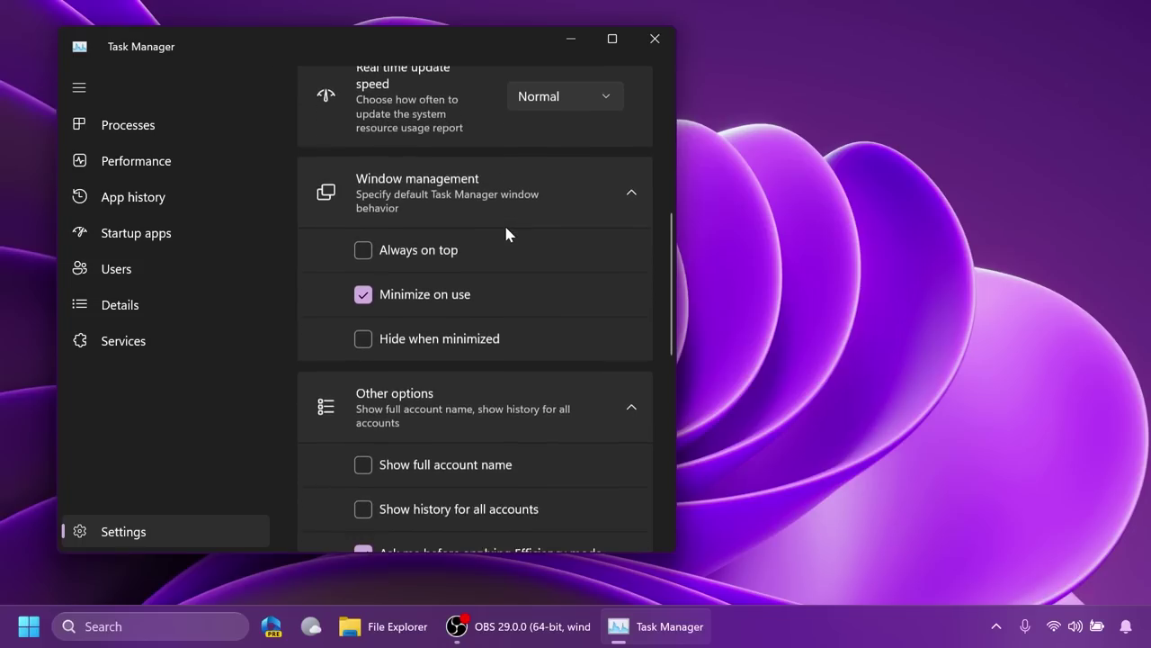
scroll(506, 234, "down", 2)
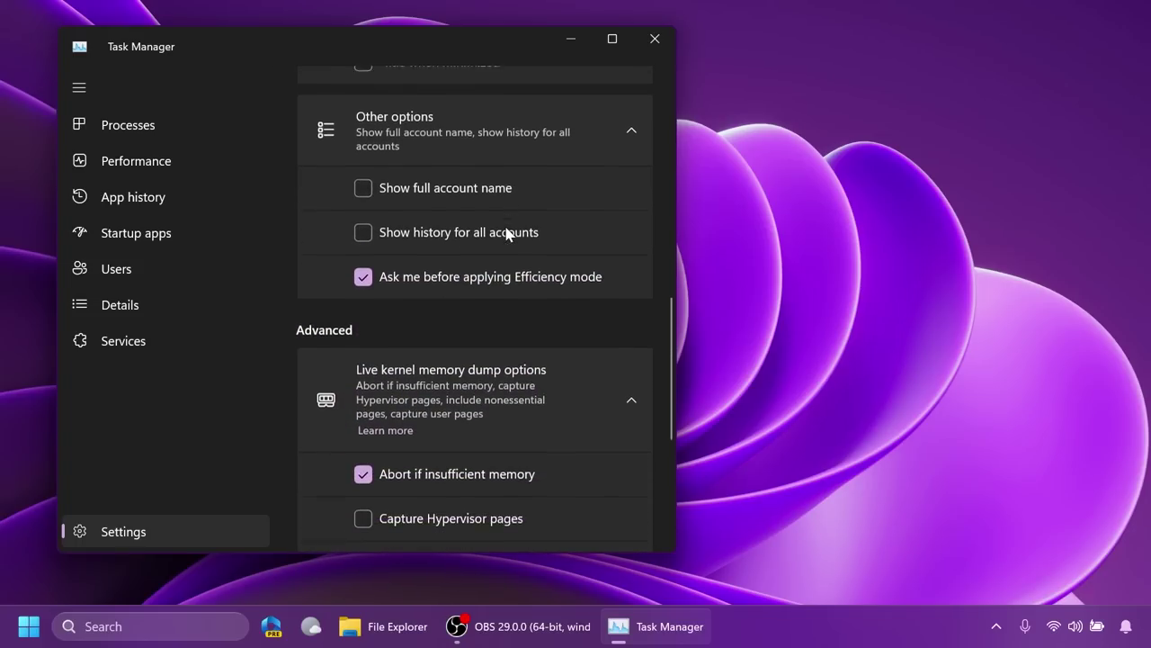
scroll(507, 234, "down", 1)
scroll(506, 234, "down", 1)
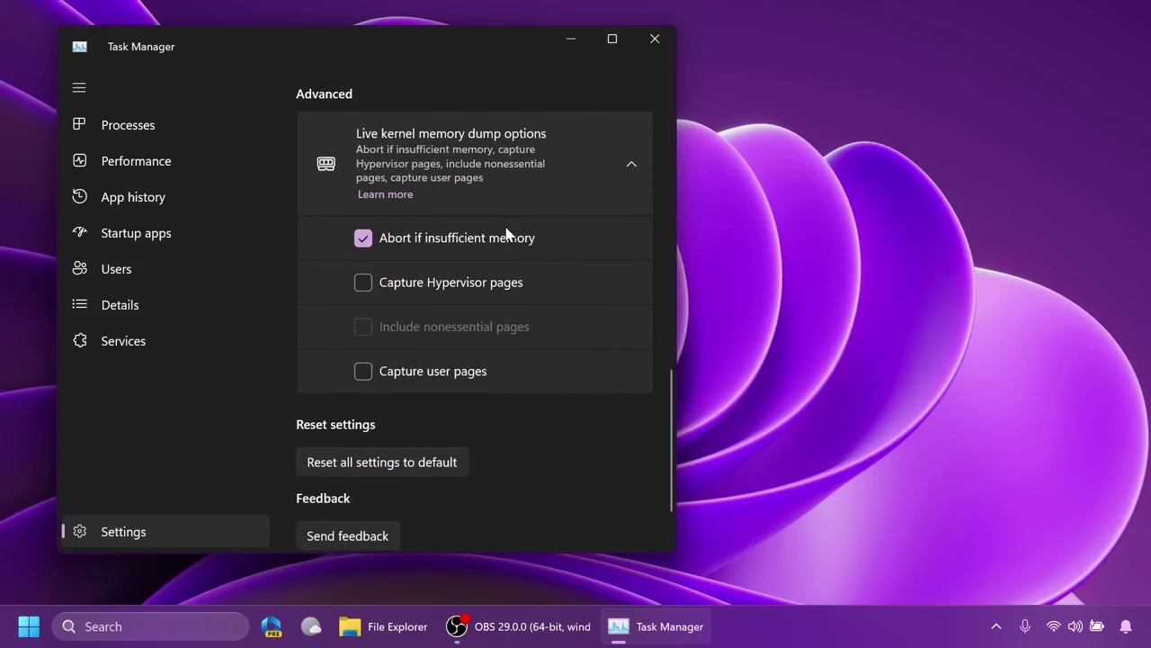
scroll(507, 233, "down", 1)
scroll(507, 234, "up", 10)
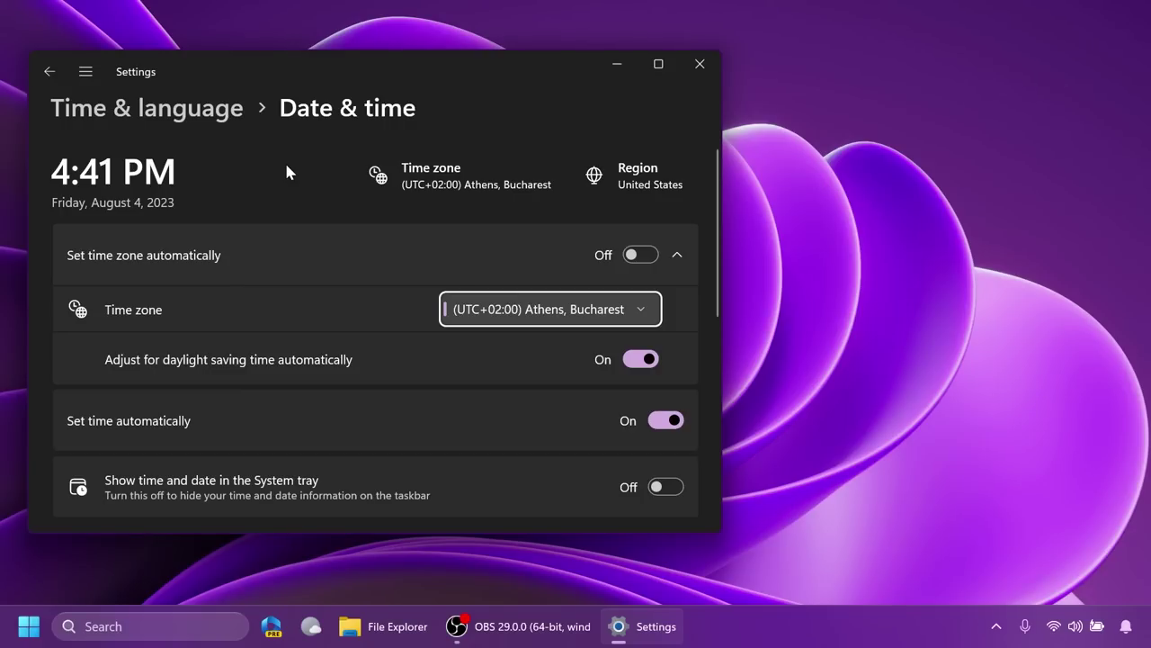
Step: Close Settings with Alt+F4 after checking the (UTC+02:00) Athens, Bucharest time zone
key("alt+F4")
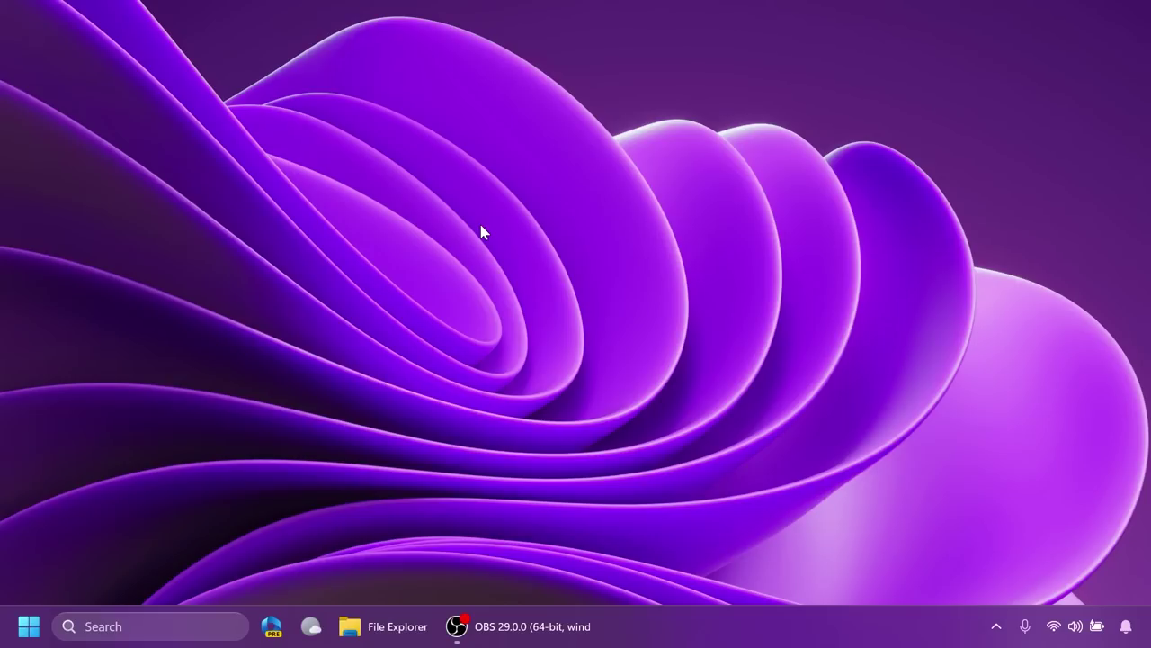
left_click(398, 624)
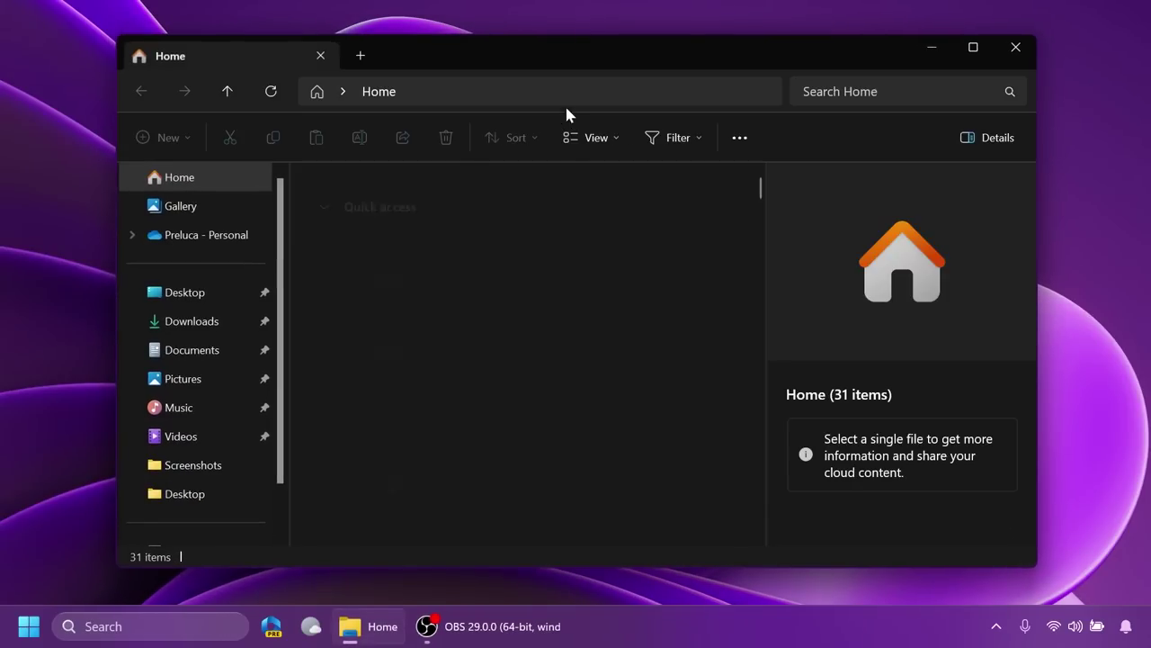
left_click_drag(576, 51, 505, 44)
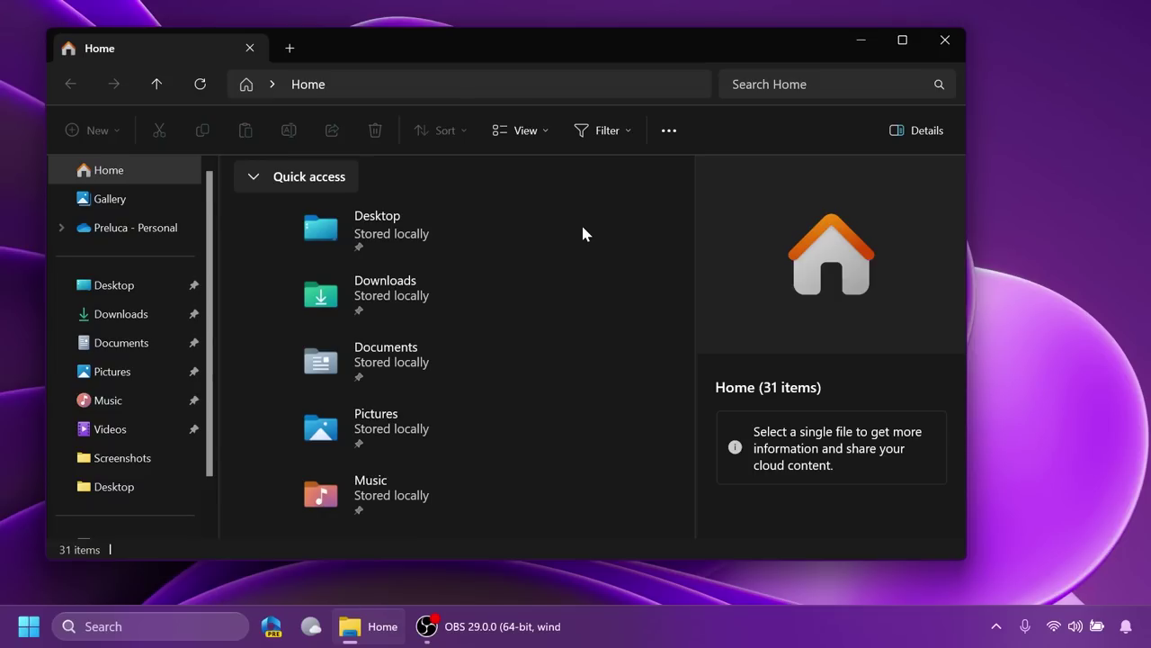
key("alt+F4")
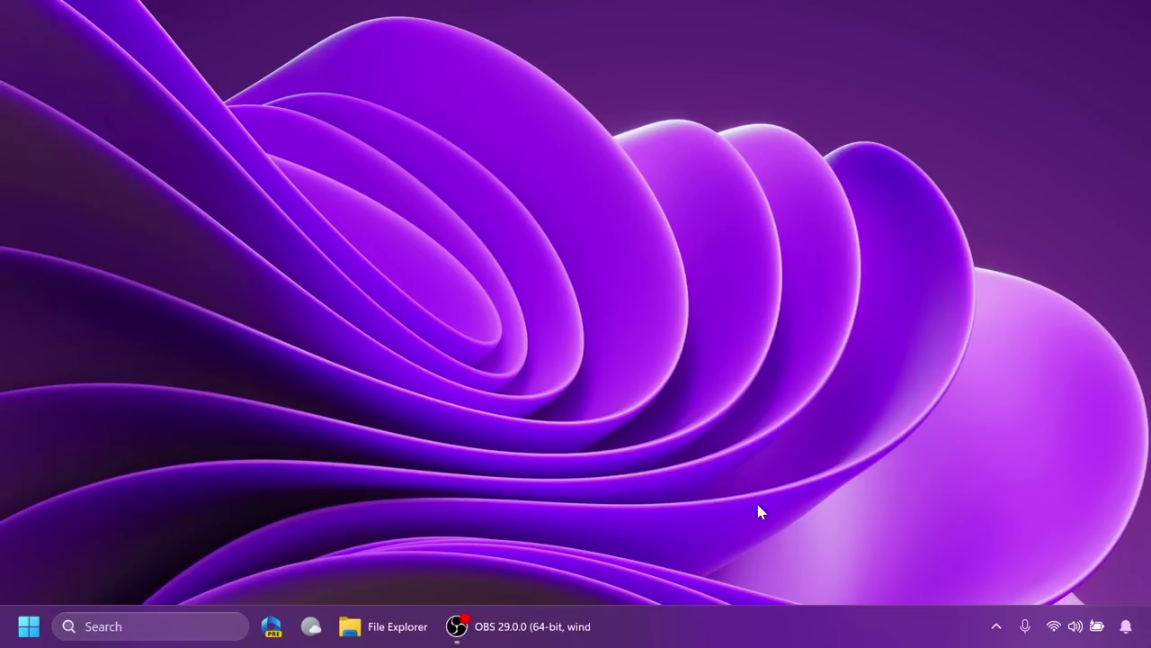
left_click(1076, 626)
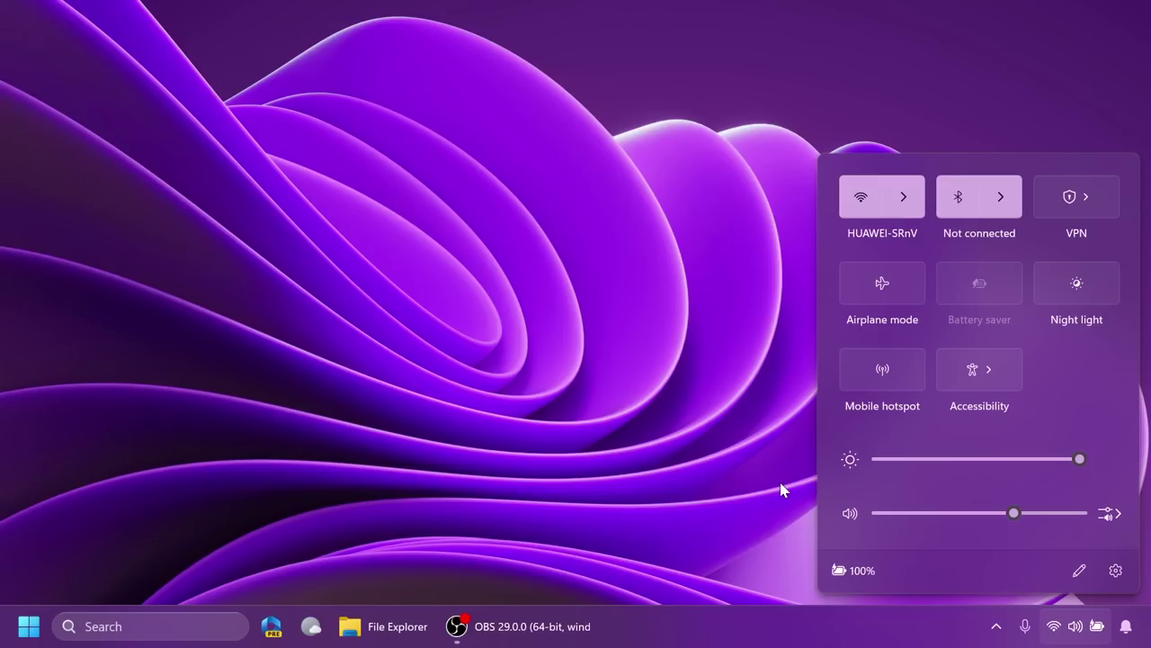
left_click(726, 464)
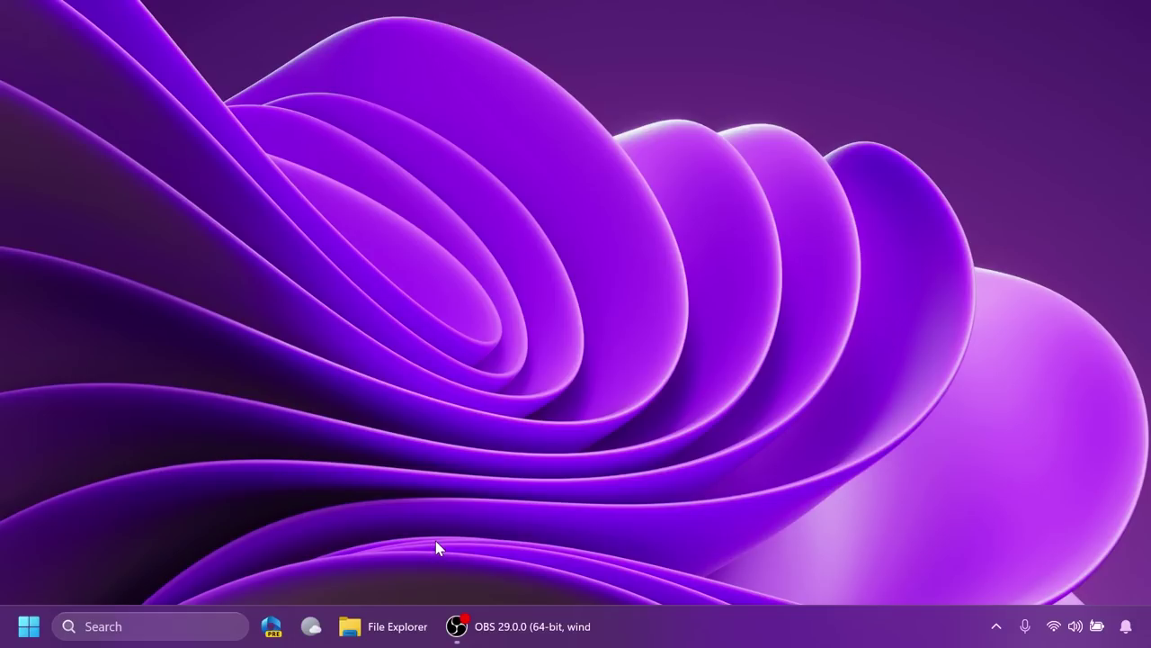
Step: Launch Task Manager from the taskbar menu and widen its window slightly
right_click(732, 638)
left_click(789, 555)
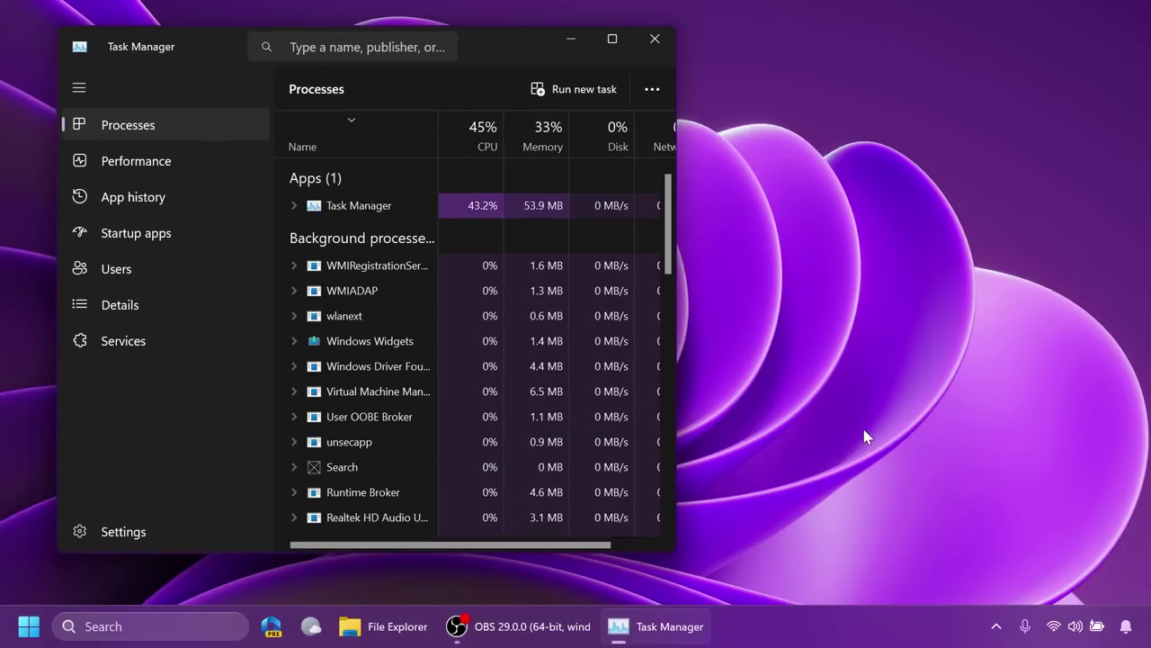
left_click_drag(676, 319, 746, 315)
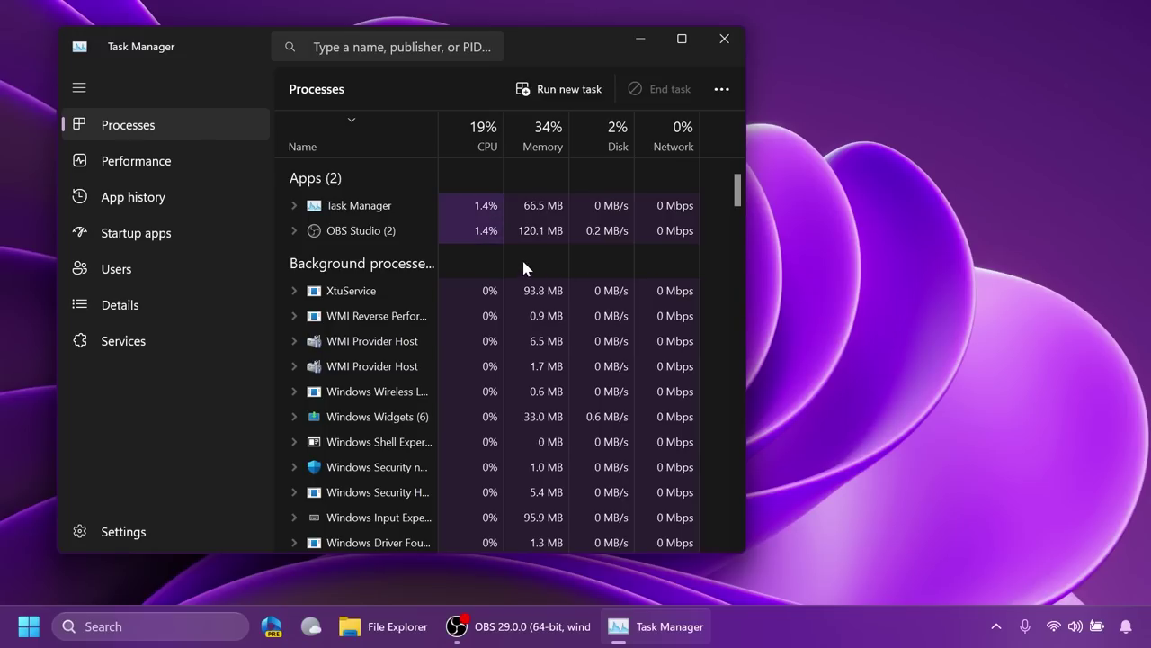
Step: Close Task Manager with Alt+F4
key("alt+F4")
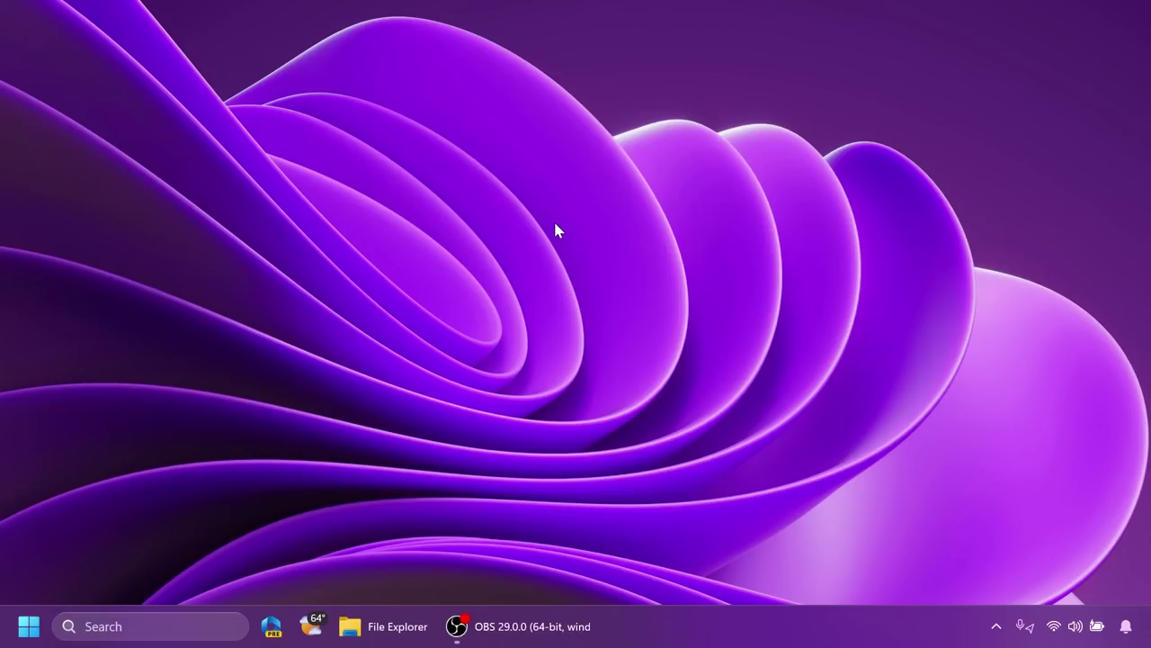